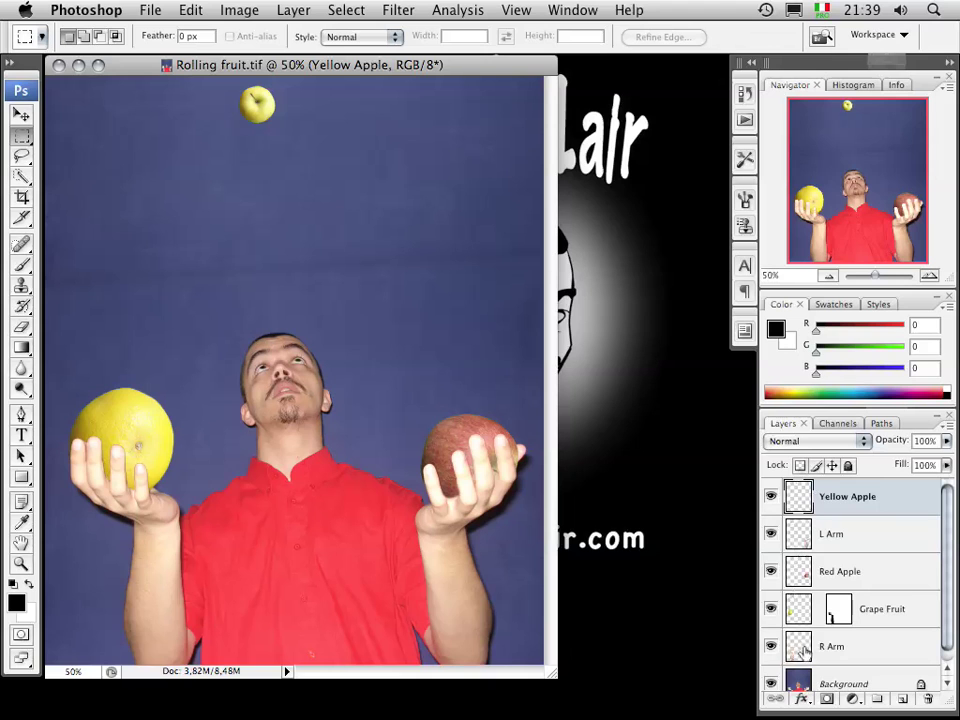
Select every layer above Background and merge them into the single Yellow Apple layer
key("super+alt+a")
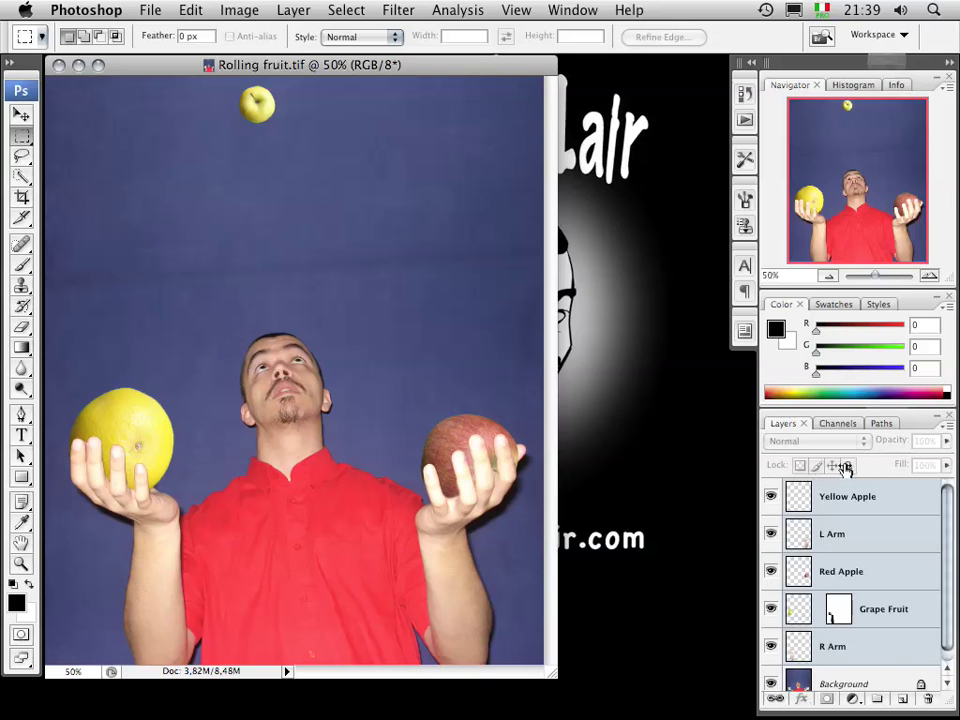
left_click(945, 425)
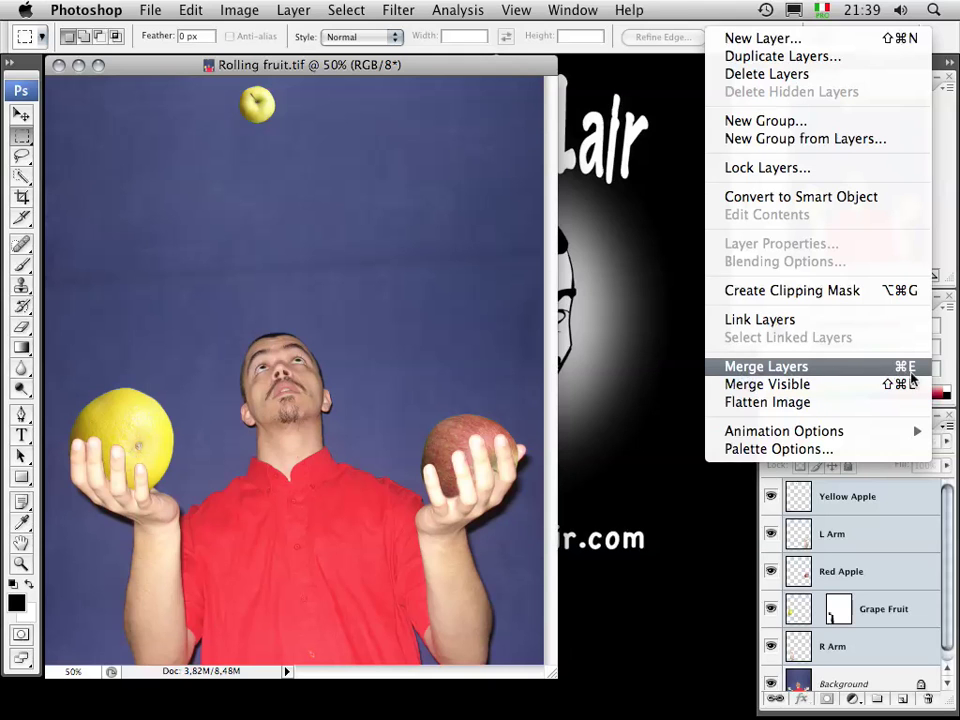
left_click(820, 369)
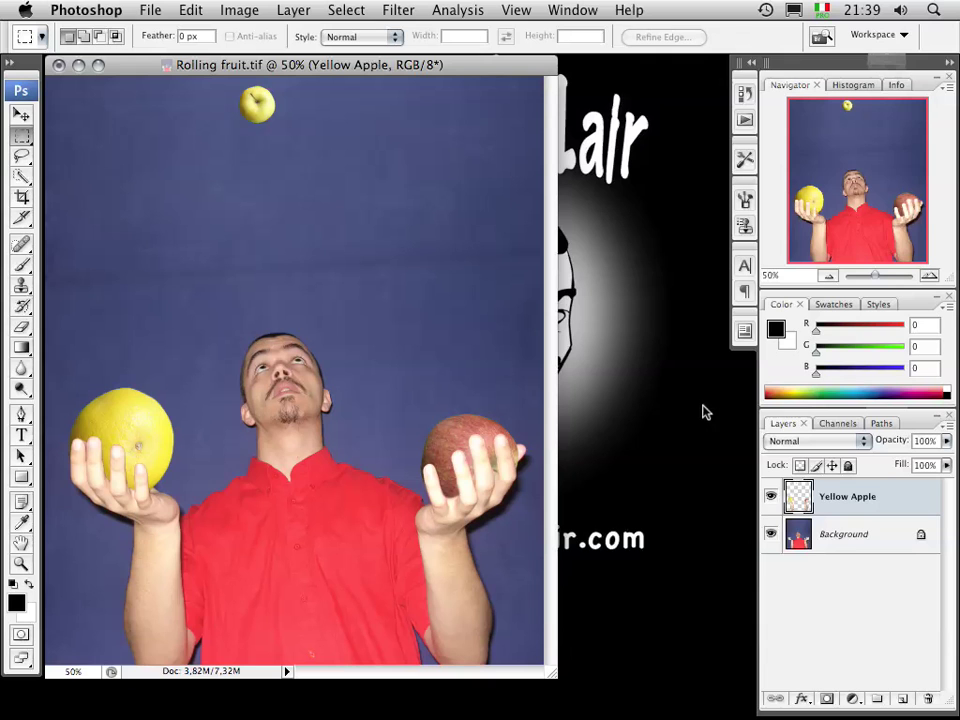
Set up a Radial Blur filter with Amount 25, Zoom method and Best quality
left_click(398, 11)
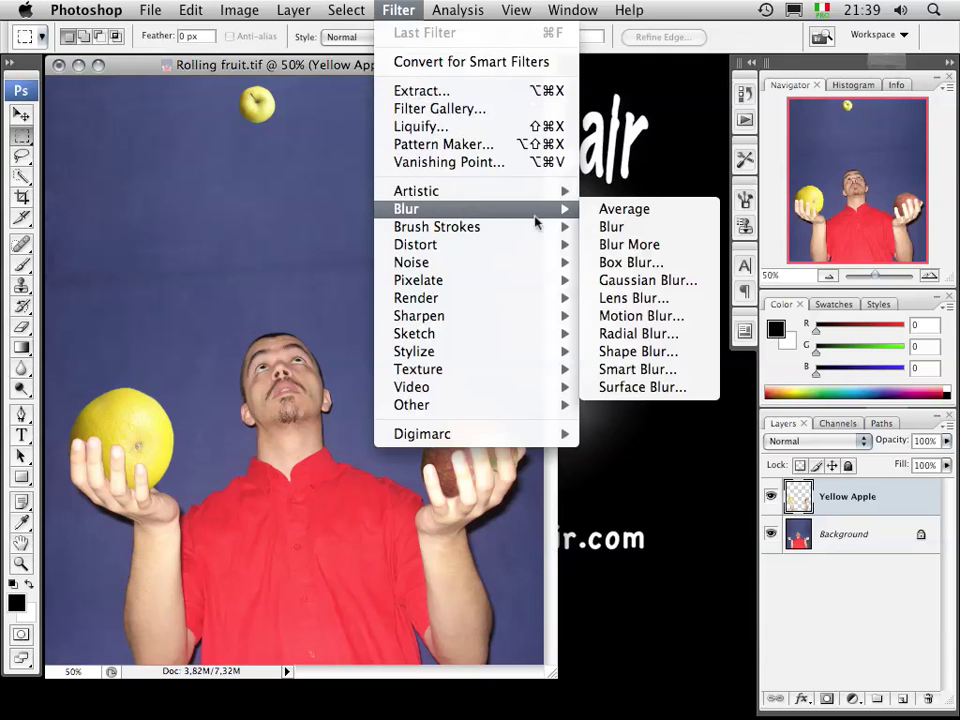
mouse_move(406, 209)
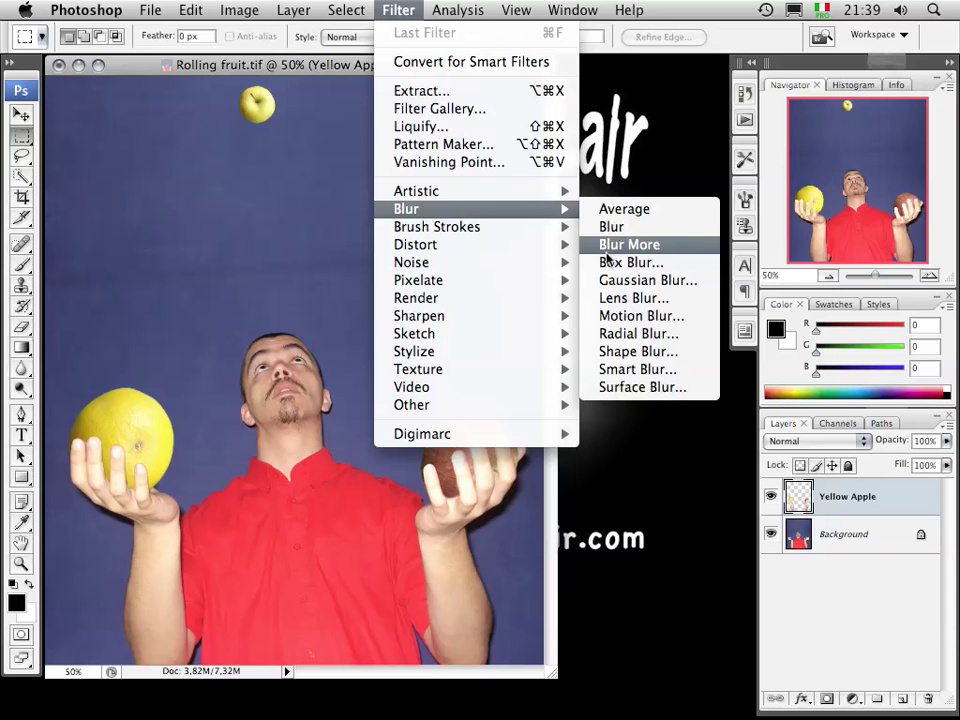
left_click(621, 336)
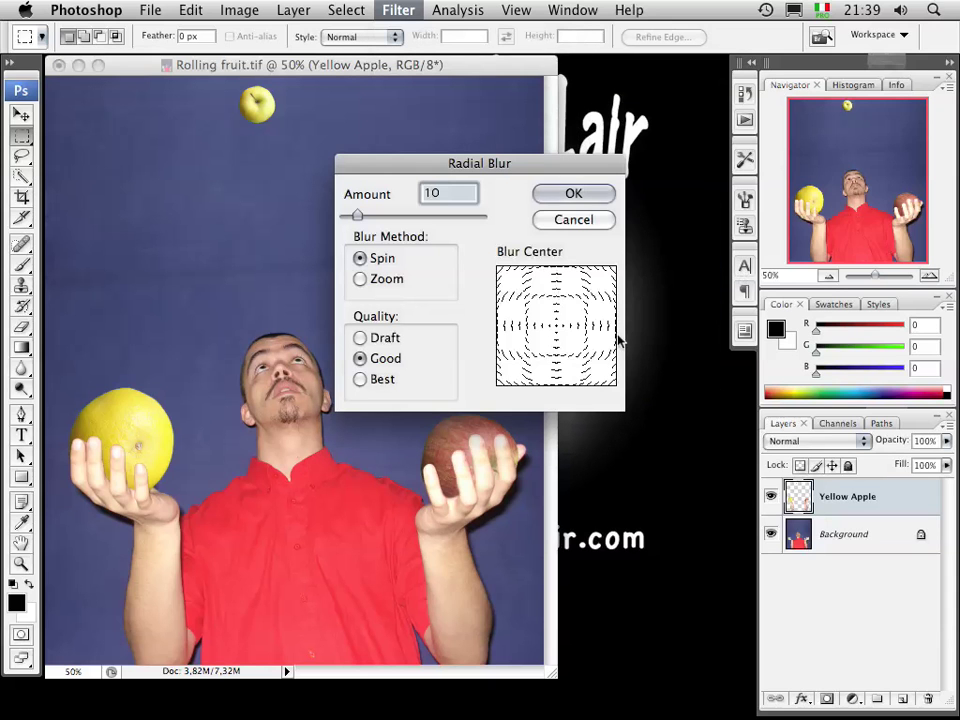
left_click_drag(489, 152, 527, 197)
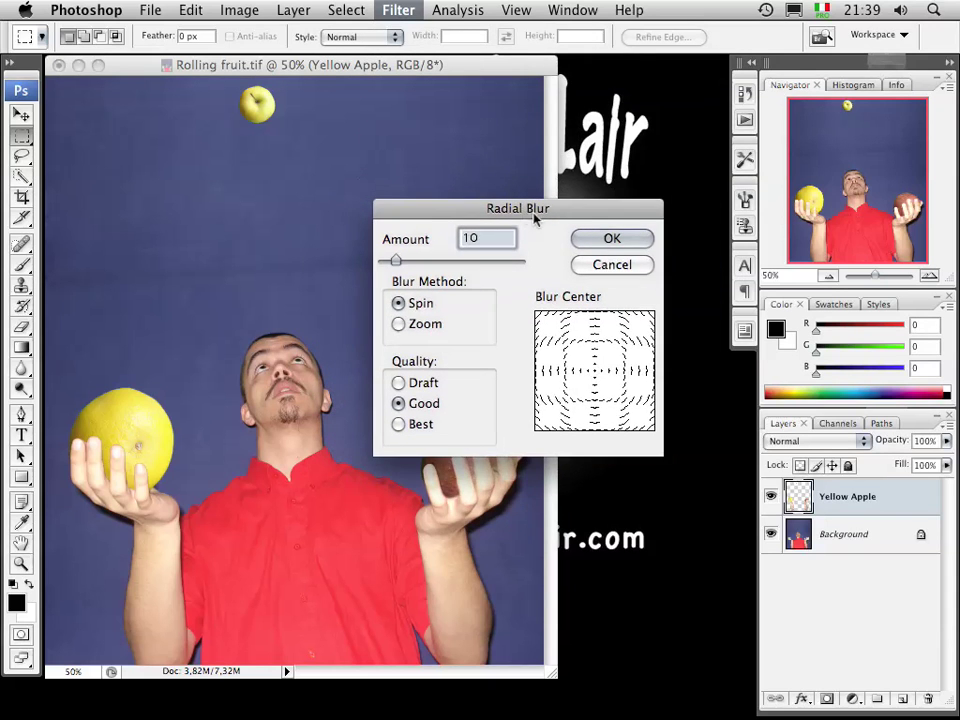
left_click(481, 246)
key("BackSpace")
key("BackSpace")
type("25")
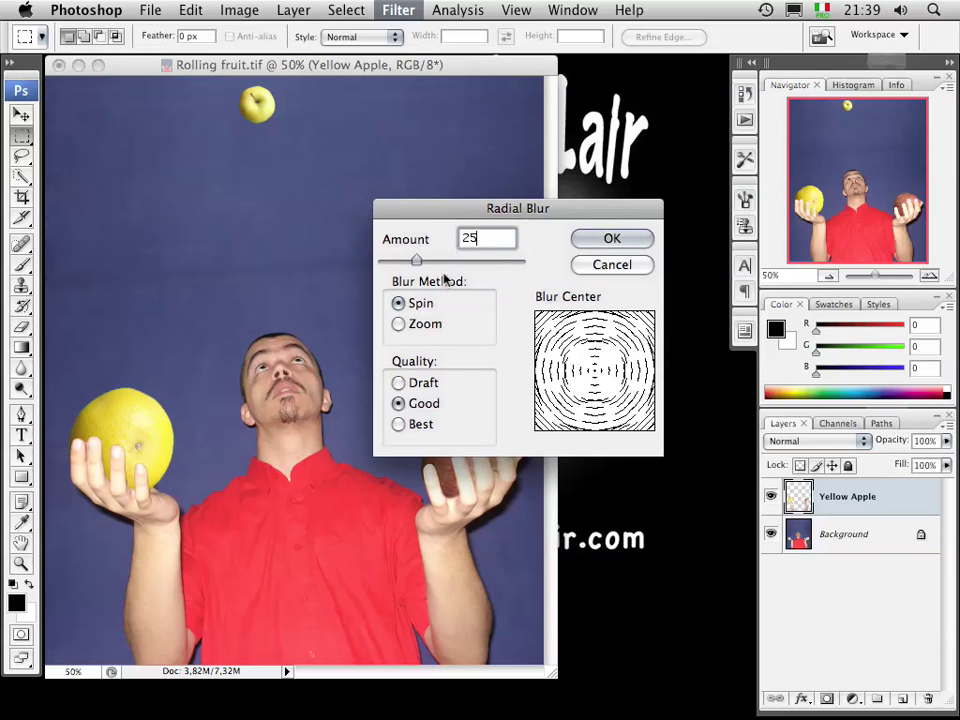
left_click(400, 327)
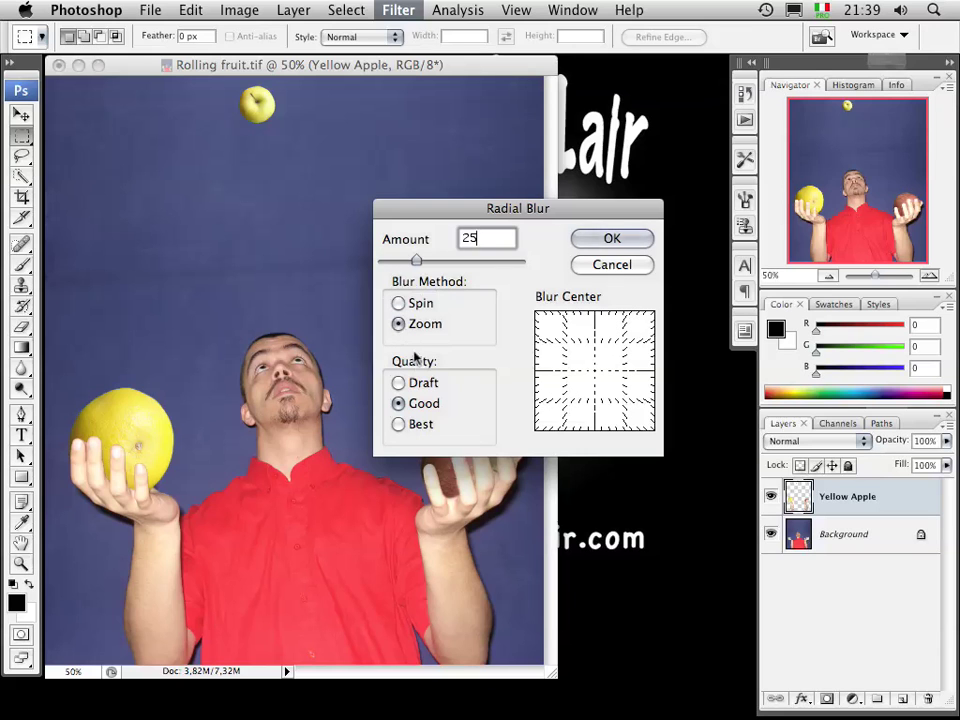
left_click(400, 425)
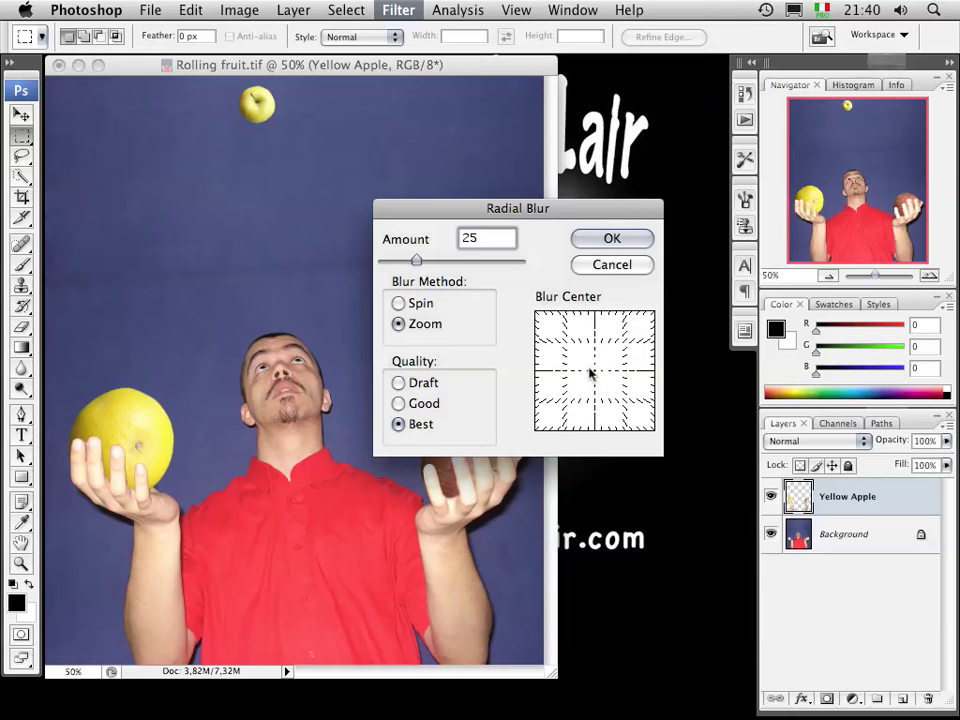
Move the blur centre up toward the top and apply the radial blur
left_click(591, 361)
left_click(582, 341)
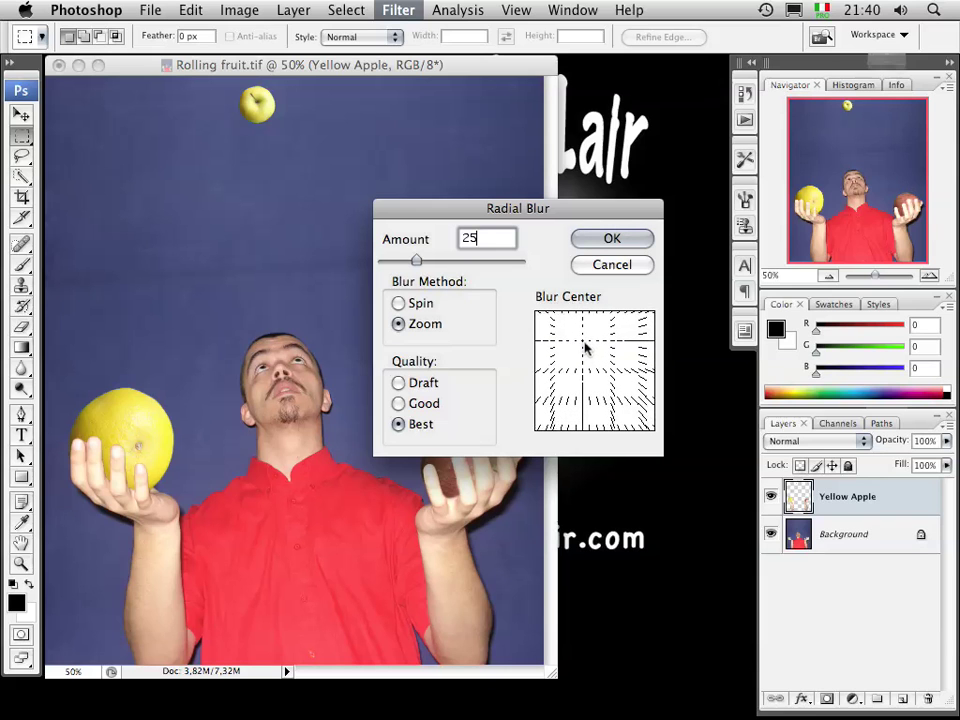
left_click(579, 322)
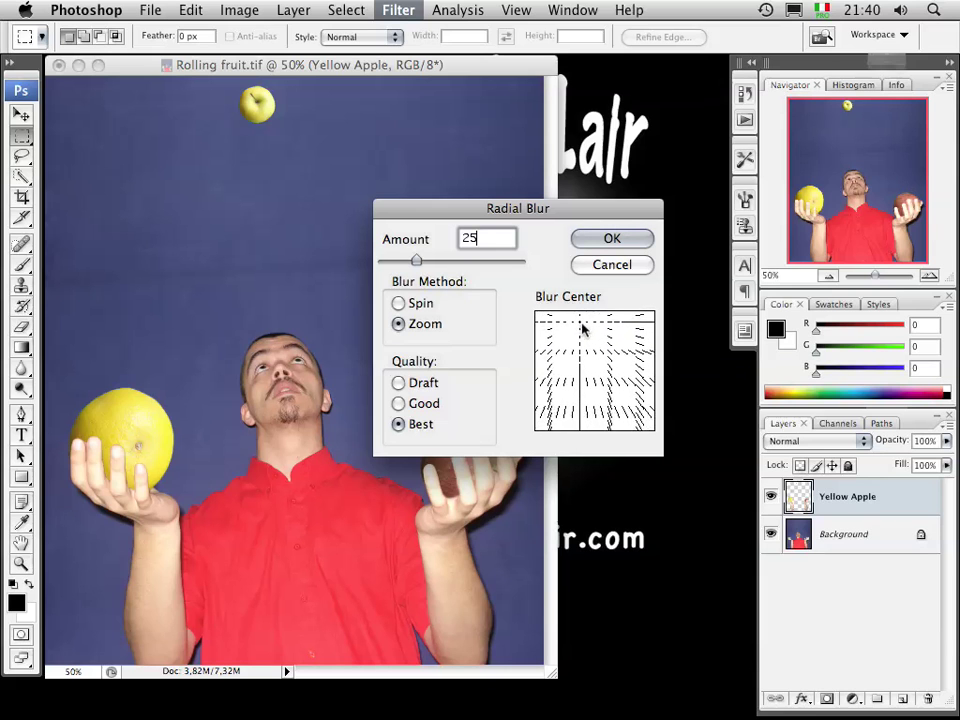
left_click(583, 338)
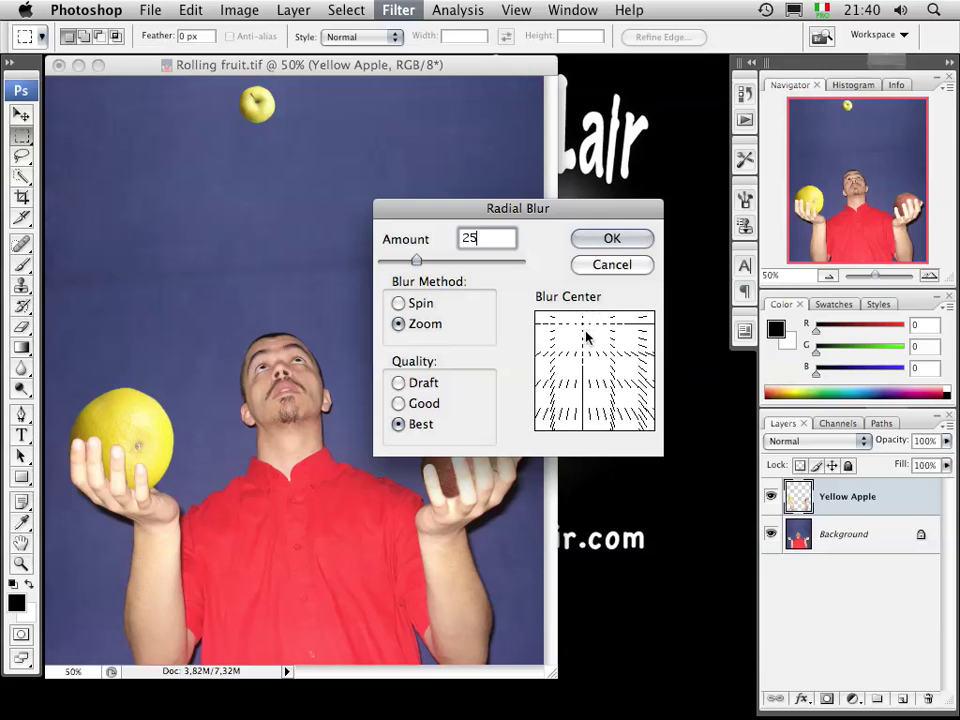
left_click(610, 239)
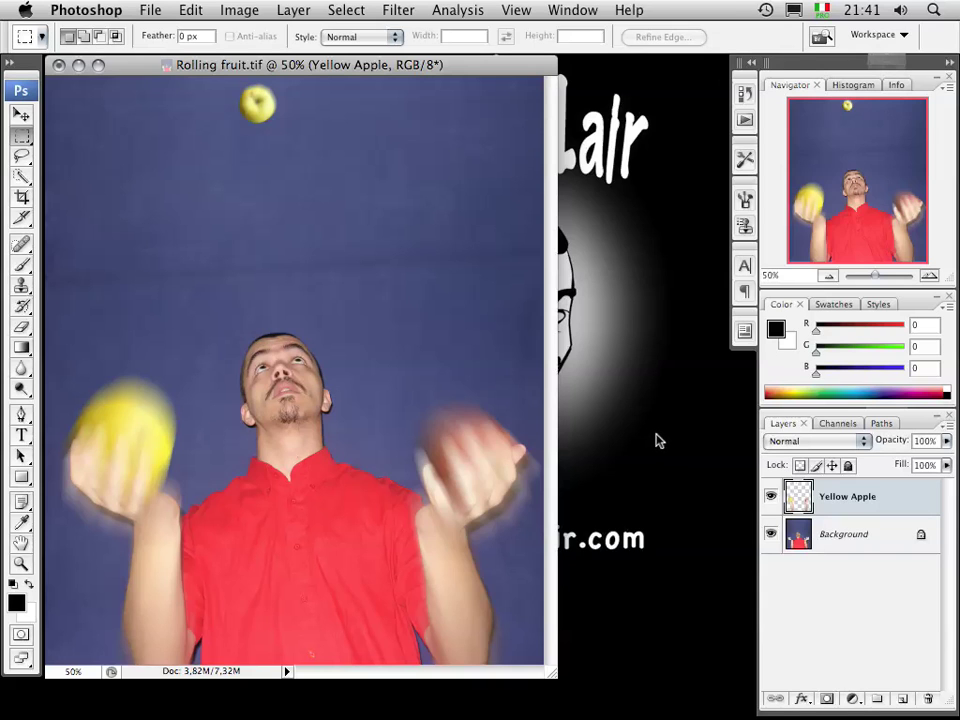
Wait for the zoom blur to render on the fruit and hands, then open the File menu
left_click(150, 12)
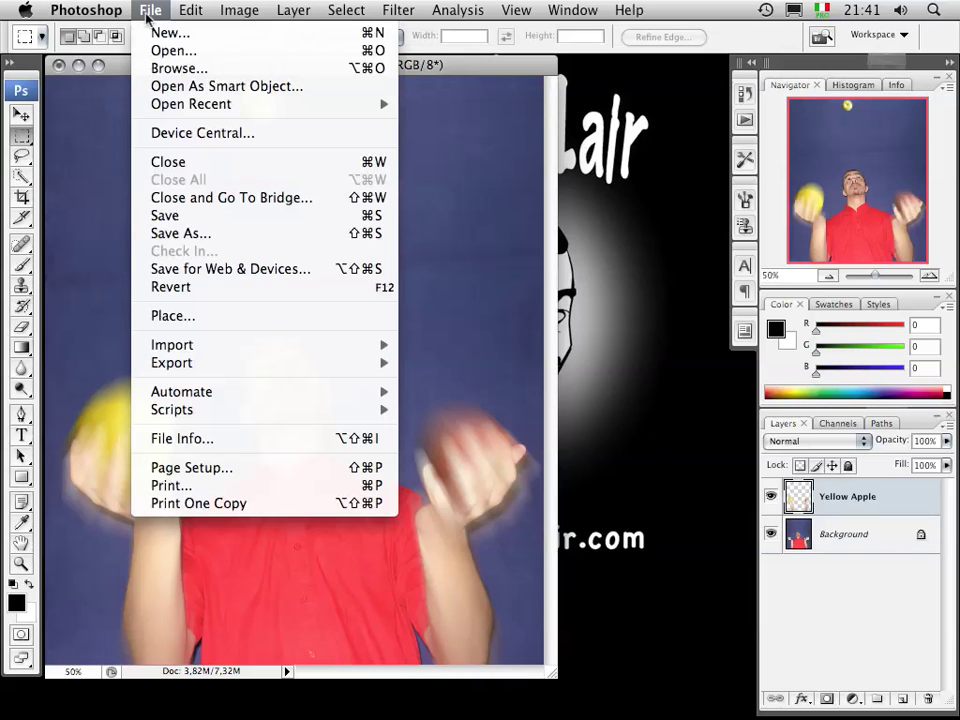
Save the image as a TIFF named 'Final Composition' in the Chapter 2 folder
left_click(210, 234)
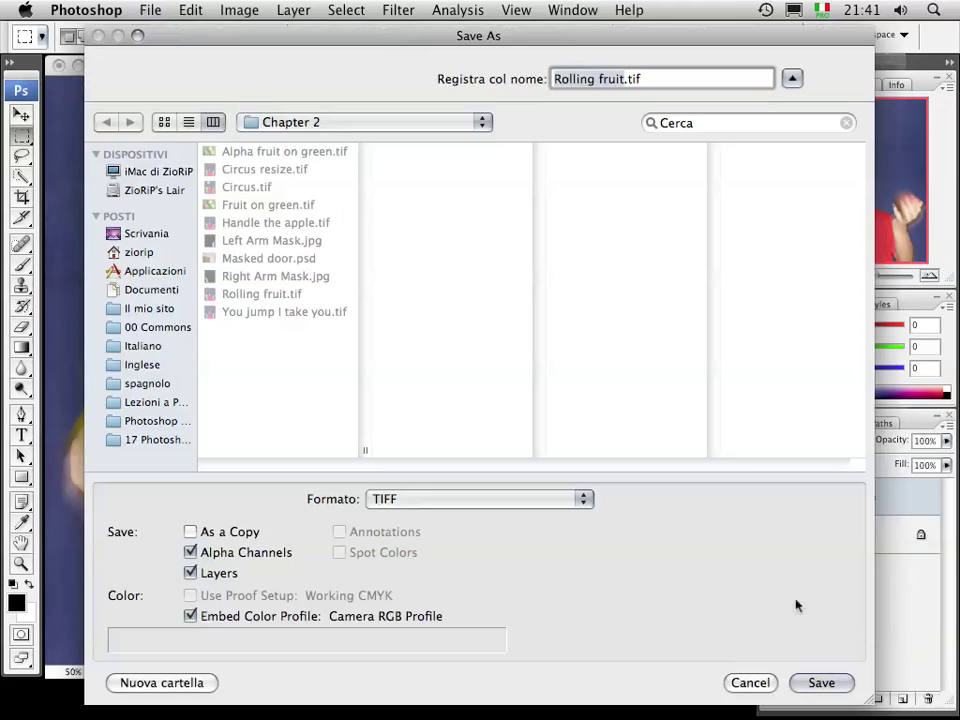
mouse_move(868, 700)
left_mouse_down()
mouse_move(643, 495)
mouse_move(632, 552)
left_mouse_up()
left_click_drag(352, 43, 411, 117)
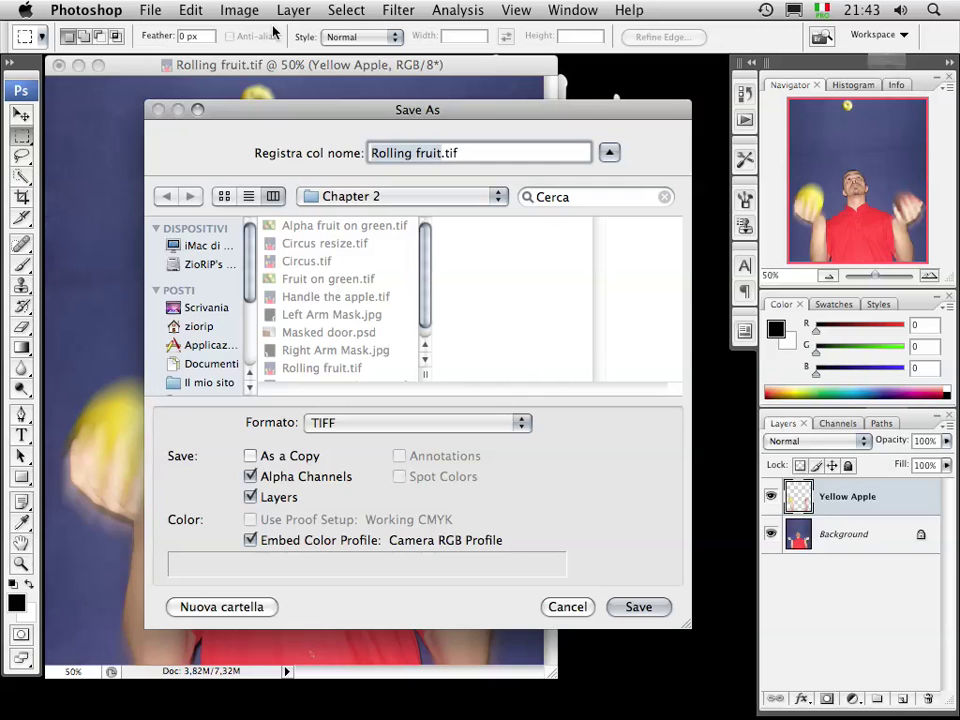
type("Final Composition")
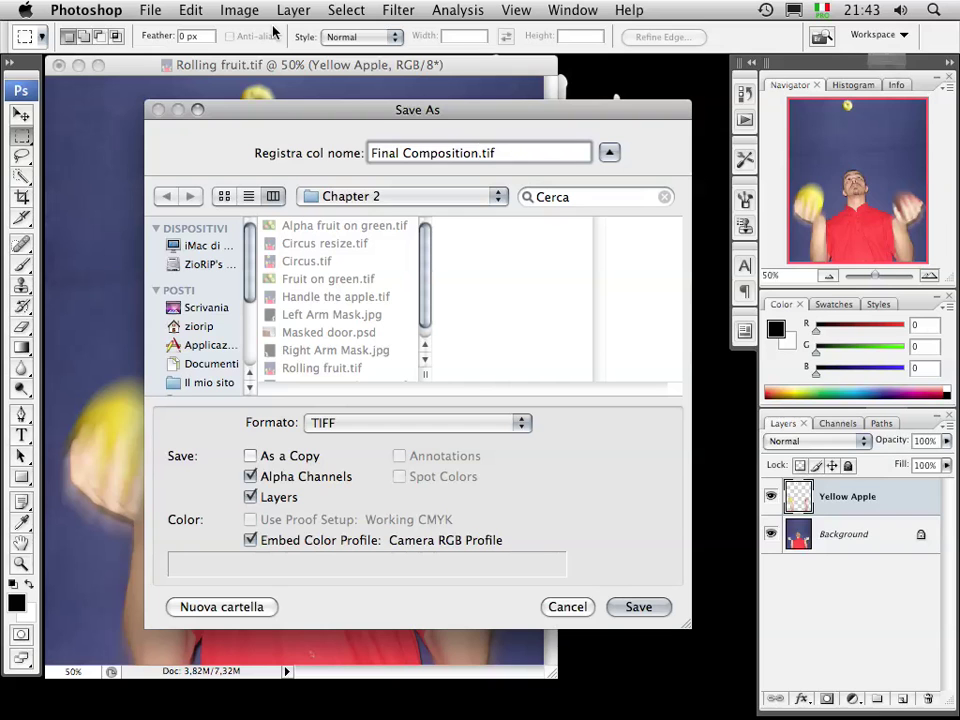
left_click(638, 607)
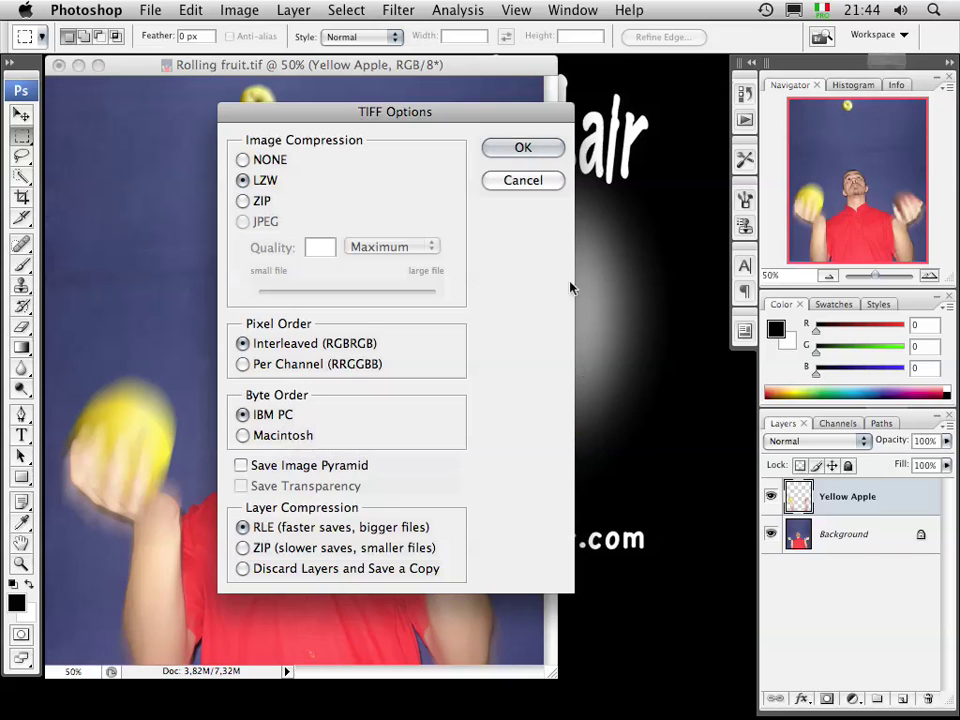
Accept the TIFF Options with LZW compression to finish saving Final Composition.tif
left_click(506, 146)
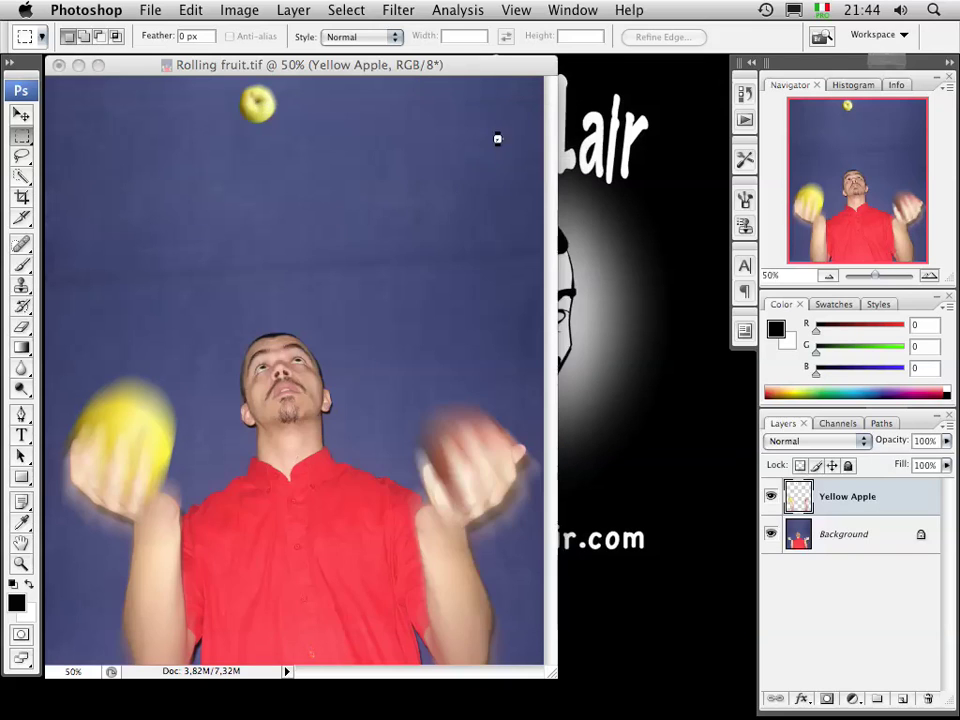